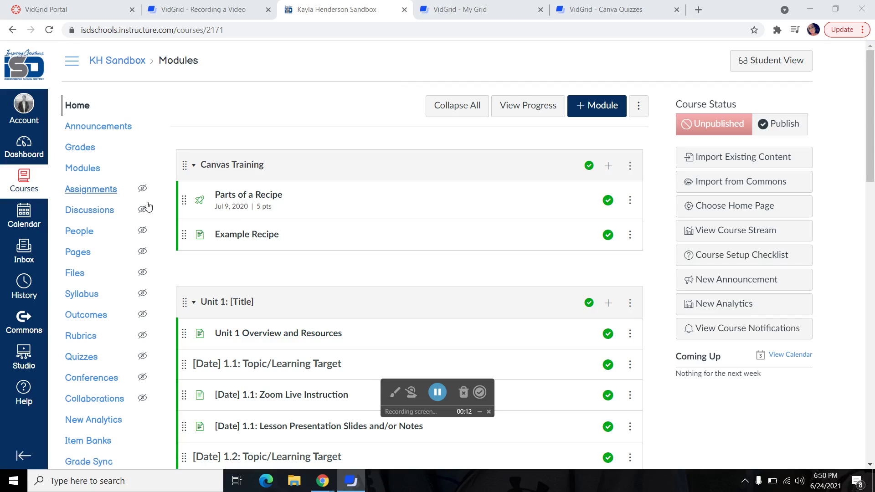
Step: Create a new quiz in the course's Quizzes area using the Classic Quizzes engine
left_click(91, 358)
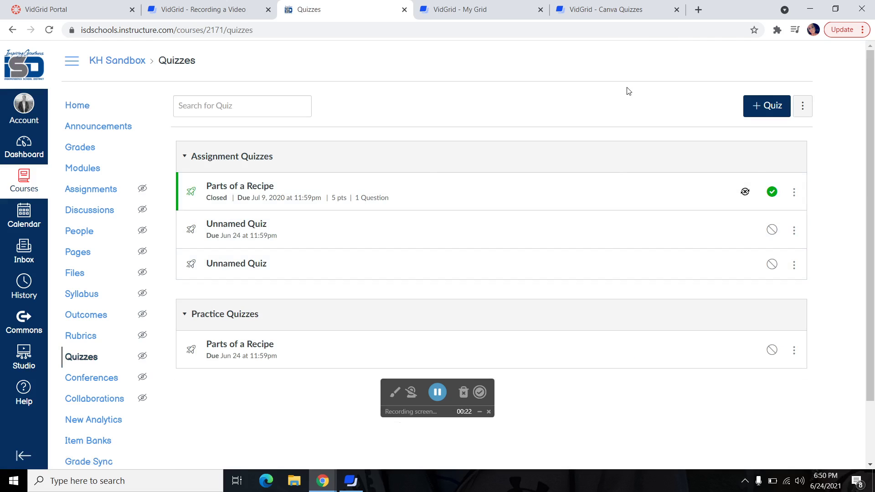
left_click(765, 109)
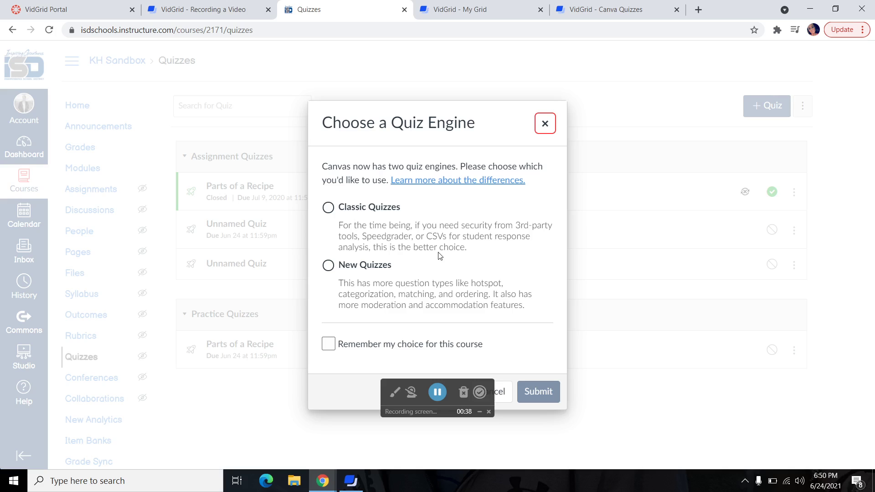
left_click(328, 208)
left_click(553, 391)
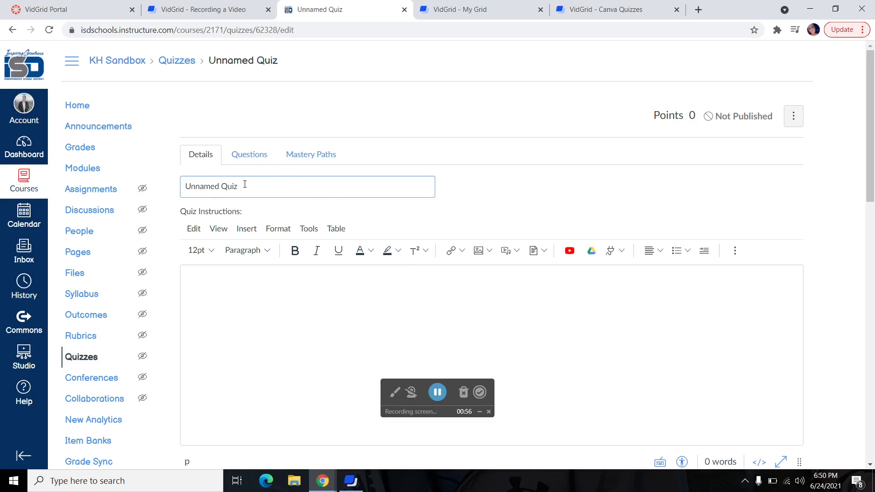
Step: Title the quiz "Parts of a Recipe" and place the cursor in the empty quiz instructions
left_click_drag(255, 188, 176, 187)
type("Parts of a Recipe")
left_click(323, 324)
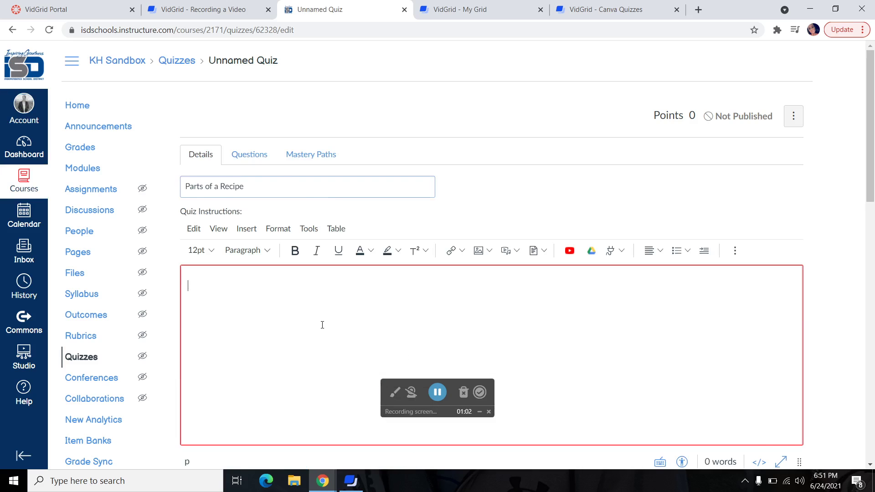
Step: Set the quiz type to Practice Quiz
scroll(852, 199, "down", 1)
scroll(852, 199, "down", 2)
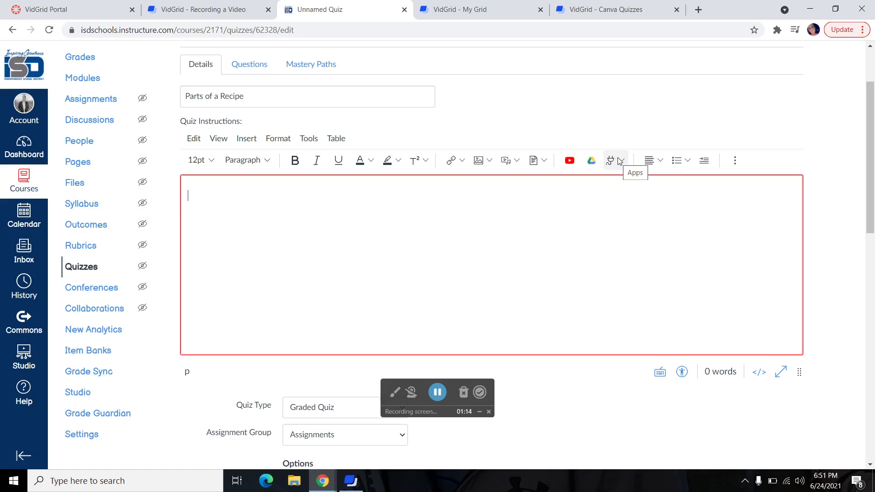
scroll(410, 235, "down", 2)
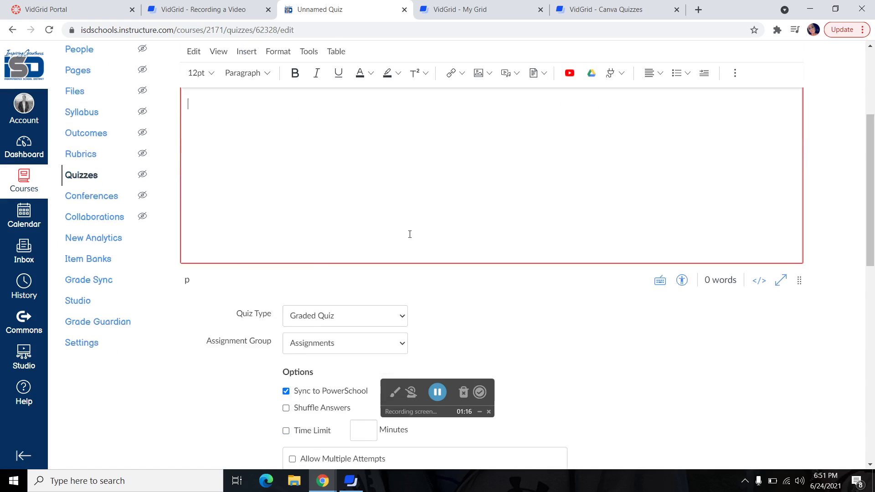
scroll(408, 234, "down", 2)
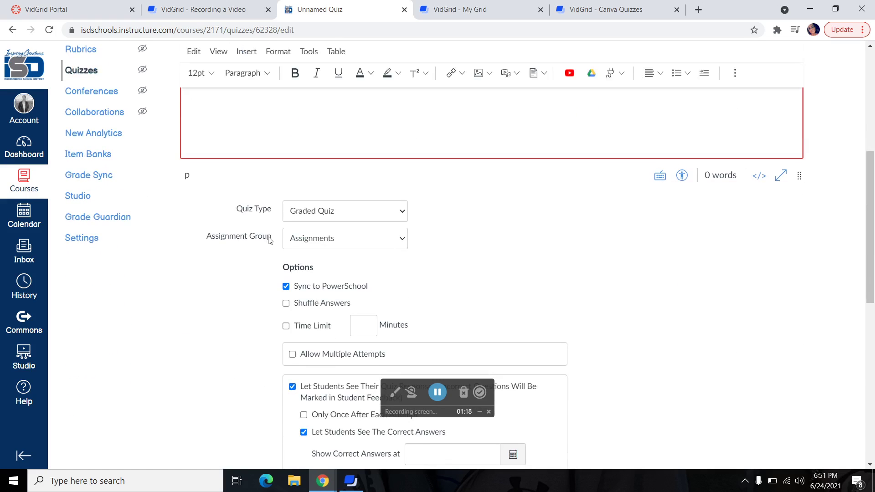
left_click(318, 216)
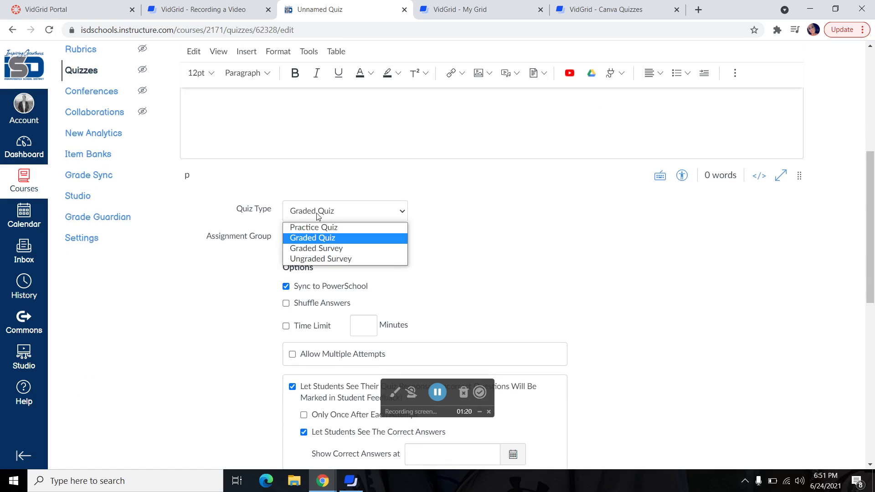
left_click(321, 238)
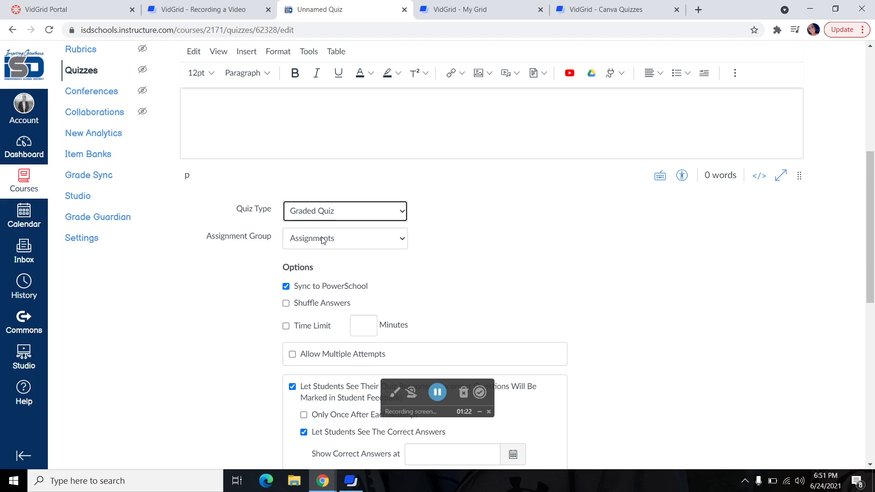
left_click(323, 218)
left_click(323, 224)
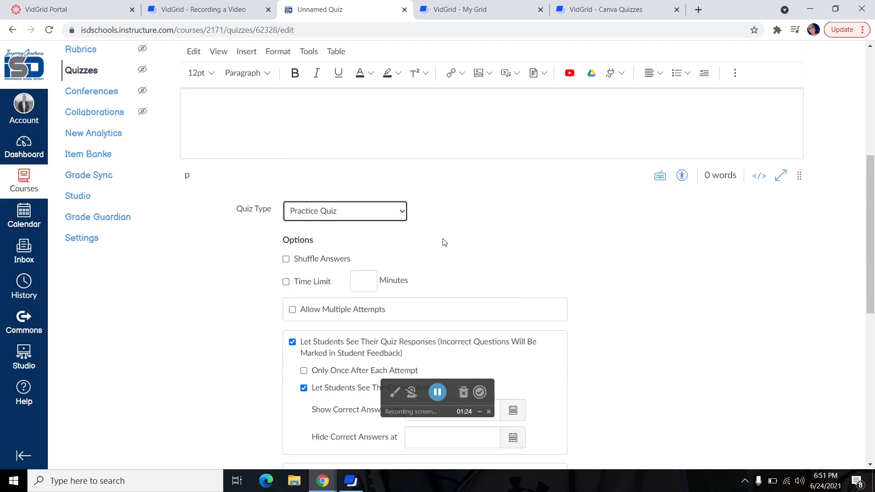
Step: Set the quiz's due date for everyone to June 24, 2021 at 11:59pm
scroll(444, 242, "down", 3)
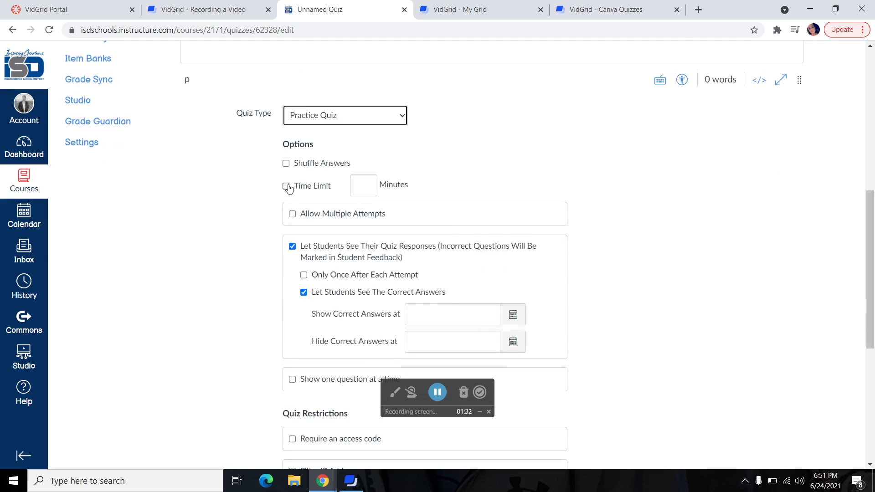
scroll(256, 264, "down", 1)
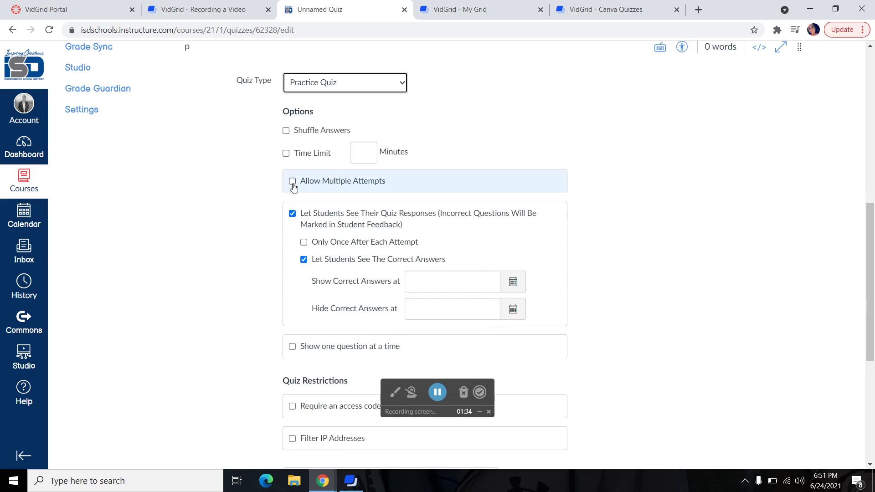
scroll(257, 248, "down", 2)
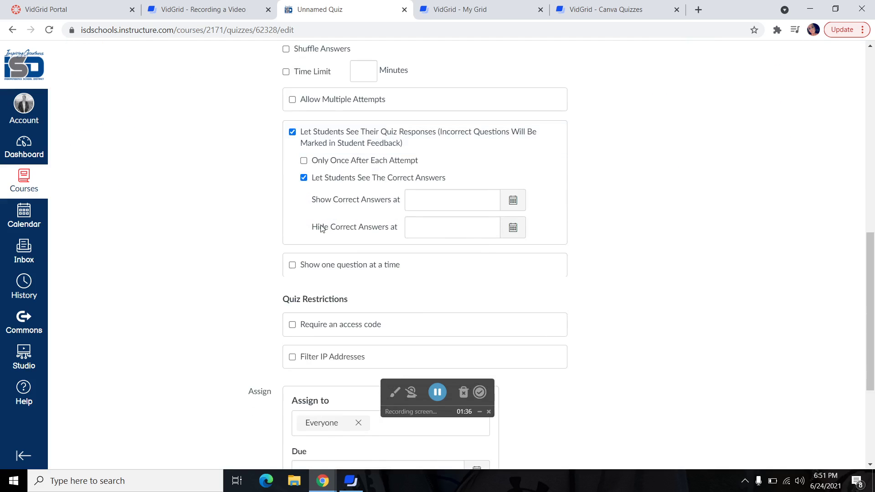
scroll(238, 261, "down", 4)
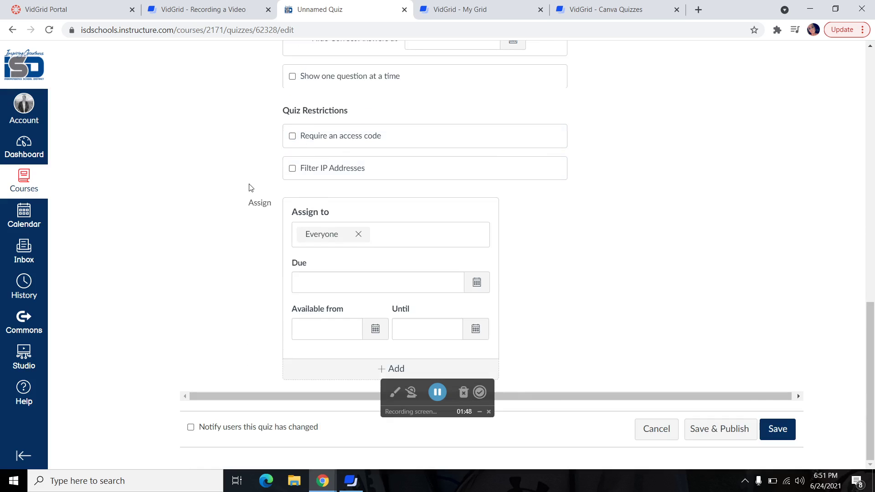
left_click(478, 287)
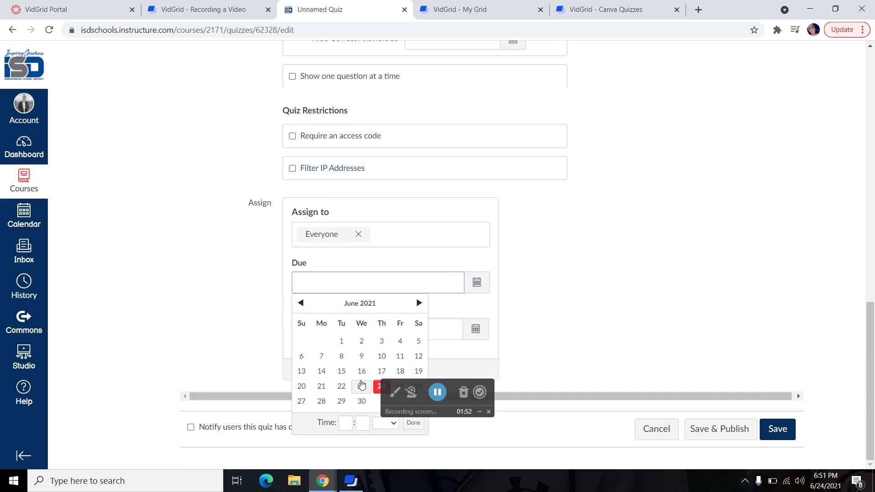
left_click(378, 387)
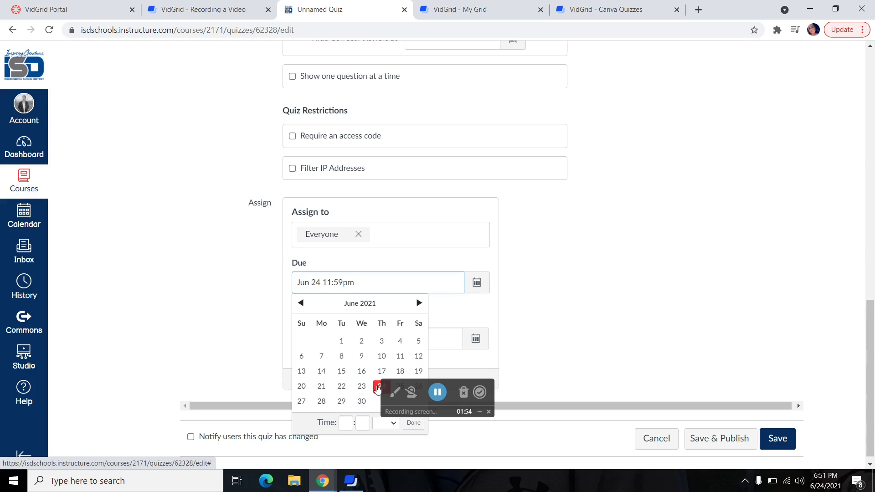
left_click(578, 290)
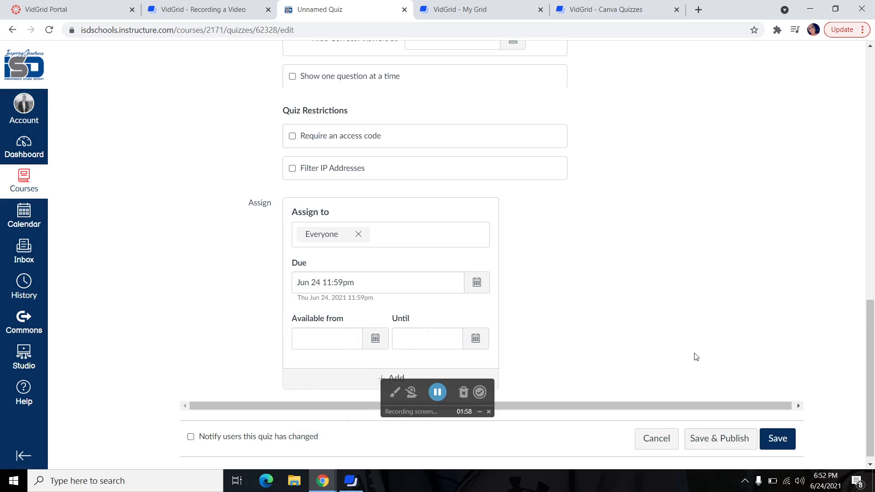
Step: Add a new question to the quiz and set its type to Multiple Answers
scroll(696, 357, "up", 15)
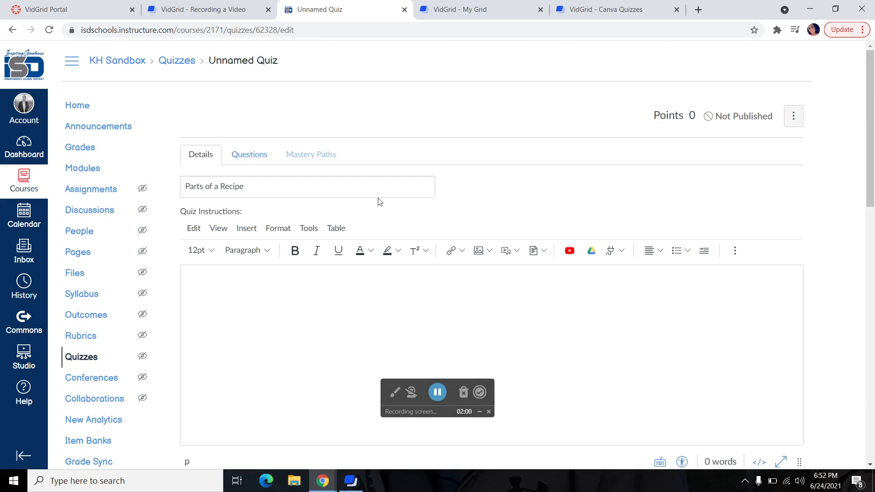
left_click(252, 155)
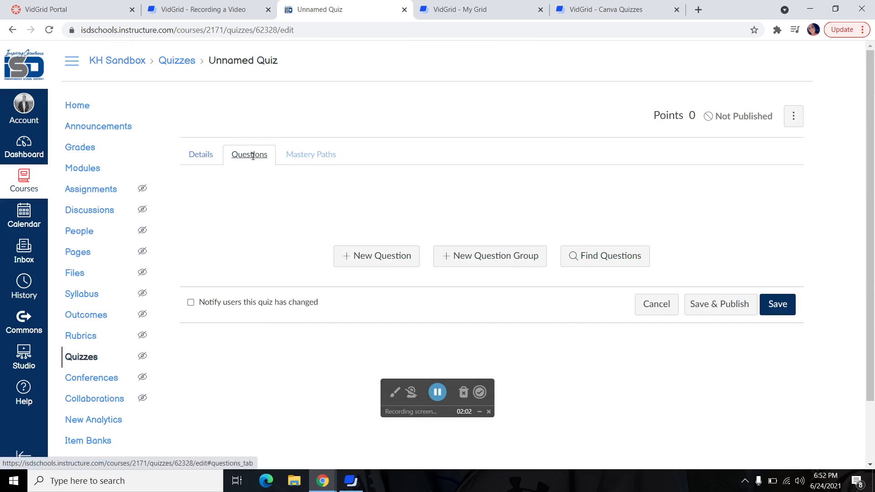
left_click(385, 259)
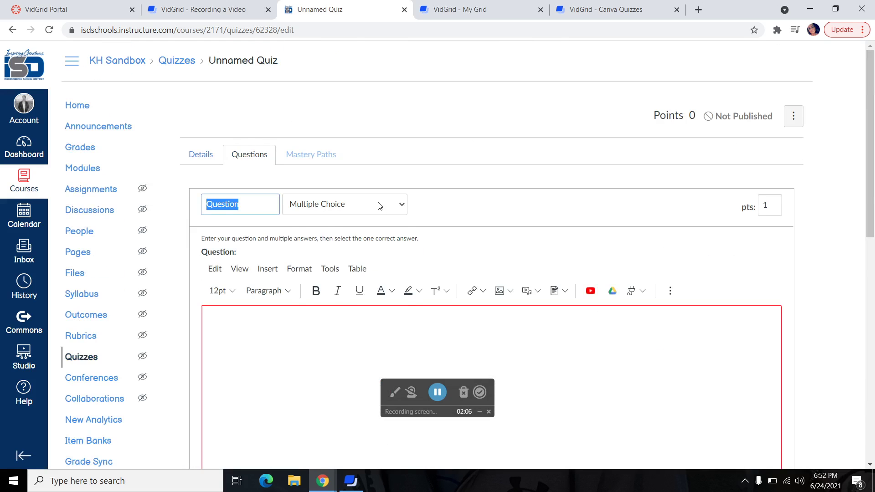
left_click(378, 205)
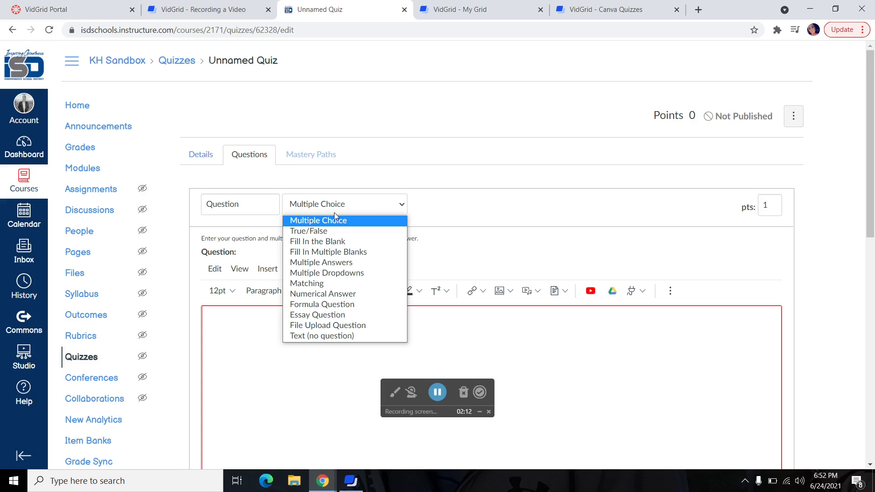
left_click(338, 263)
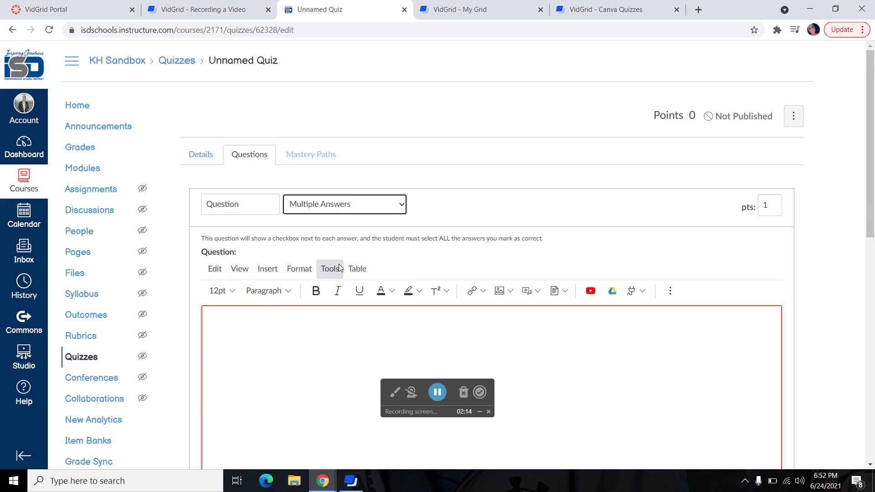
Step: Enter the question text "Name all four parts of a recipe. Choose all options that apply."
left_click(311, 349)
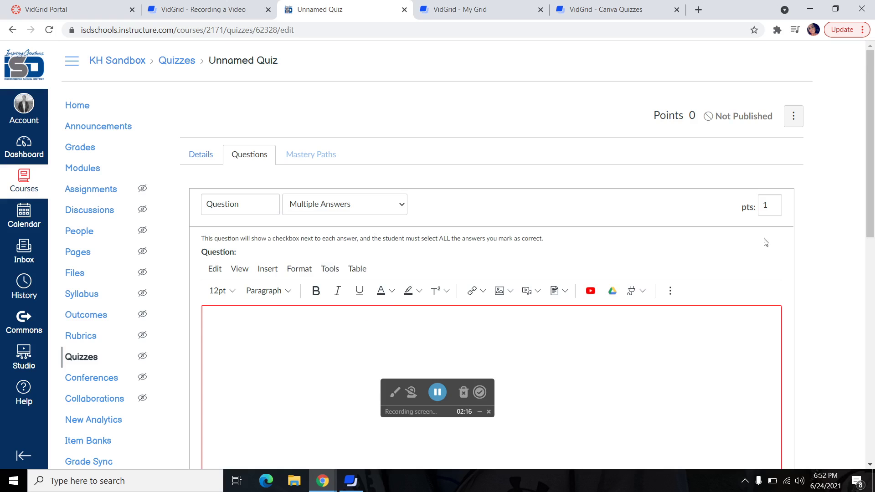
scroll(822, 262, "down", 2)
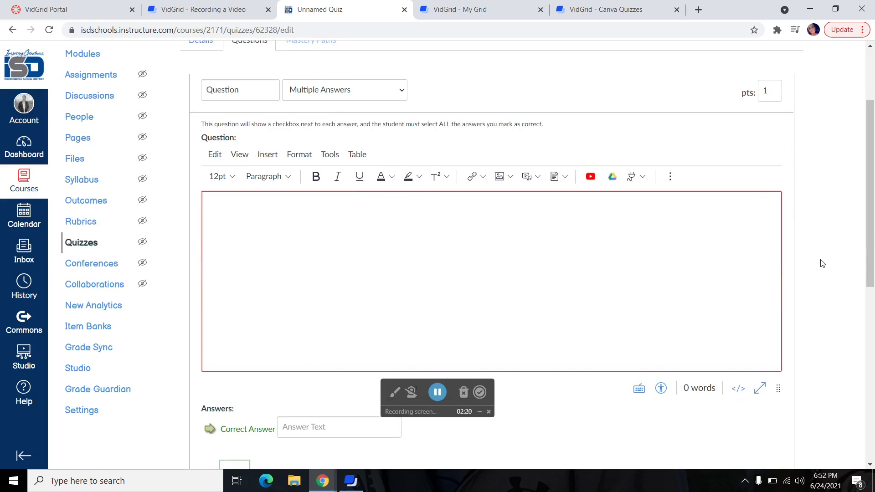
type("Name all four parts of a")
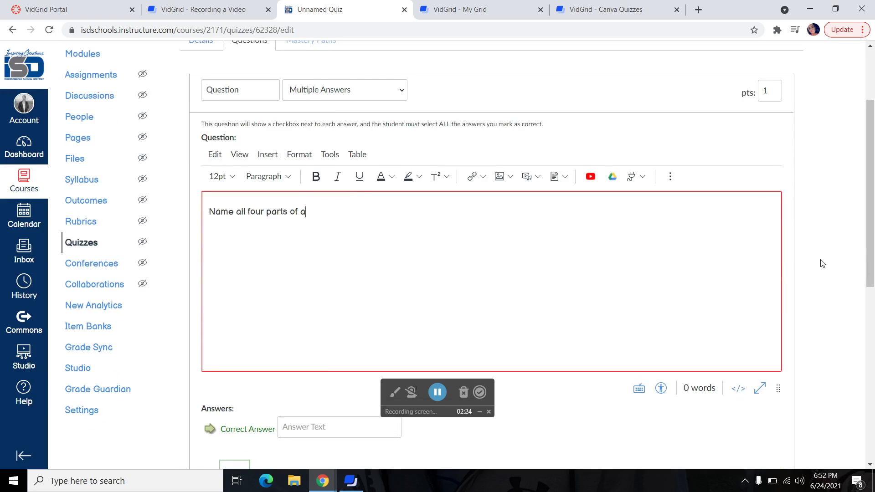
type(" recipe. Choose all options that apply.")
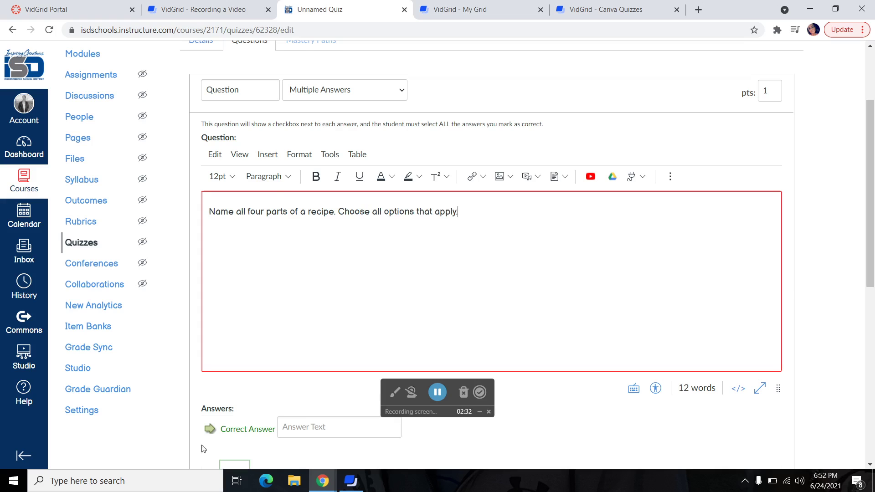
Step: Fill in the four answers as "Name/title", "Yield of a recipe", "Ingredient list" and "Instructions"
scroll(175, 413, "down", 6)
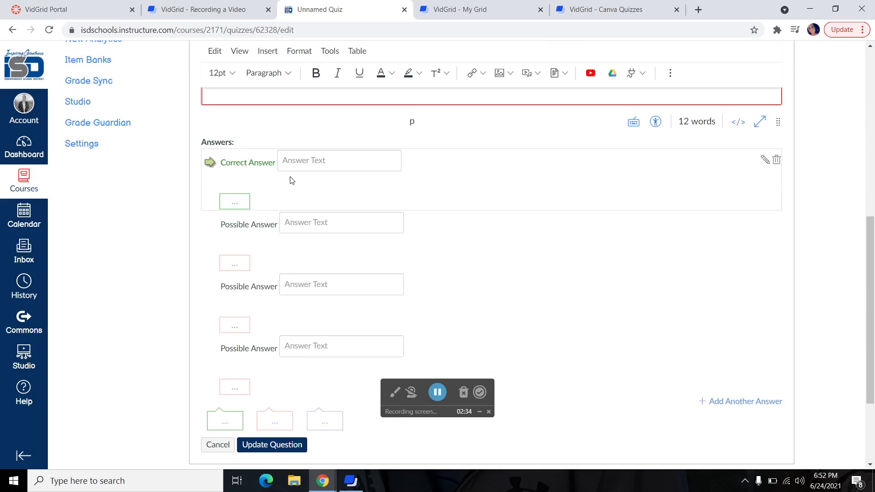
left_click(302, 167)
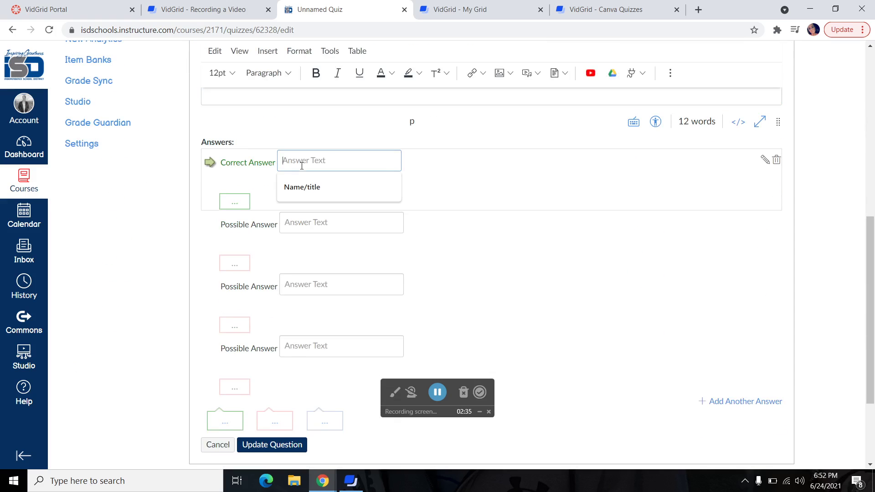
left_click(315, 192)
left_click(319, 221)
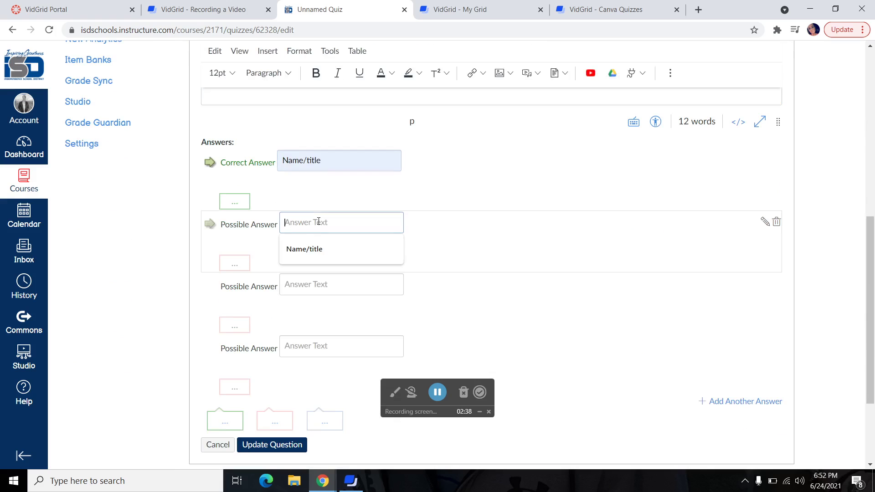
type("Yield of a recipe")
left_click(322, 286)
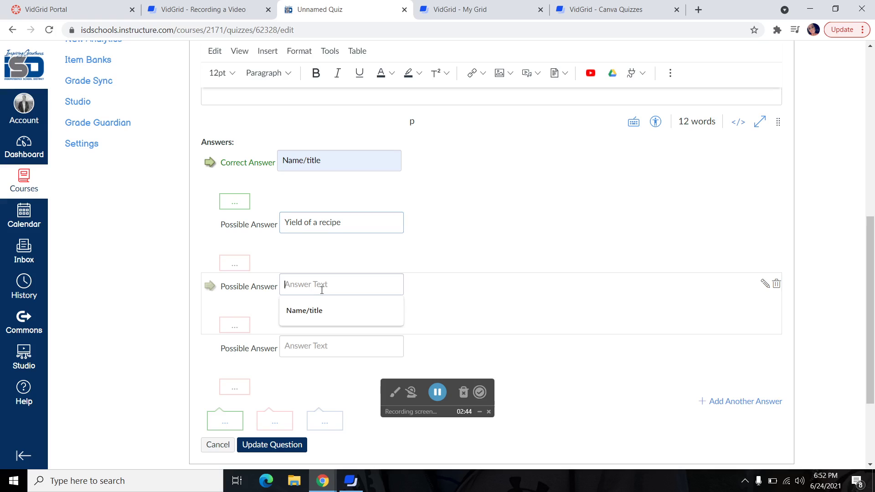
type("Ingredient list")
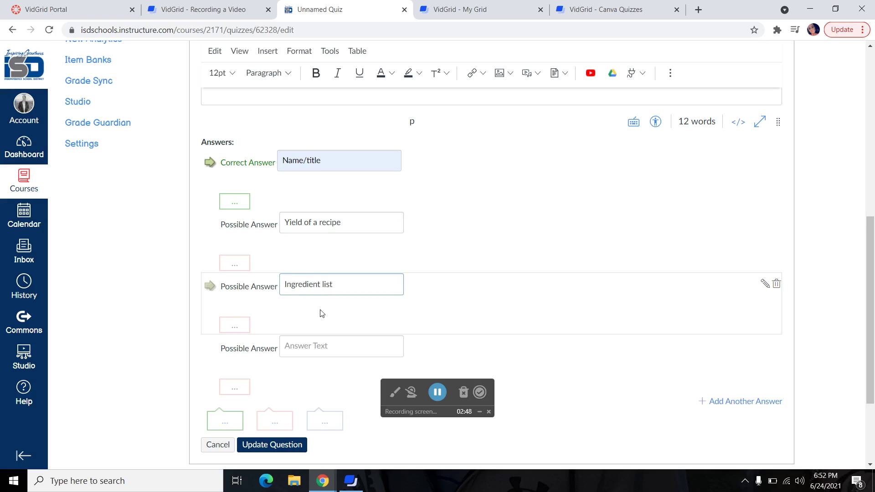
left_click(321, 345)
type("Instructio")
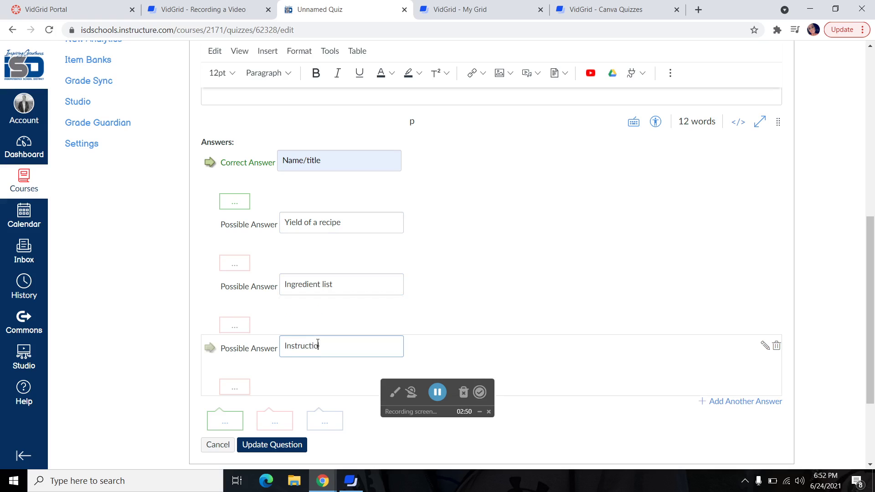
type("ns")
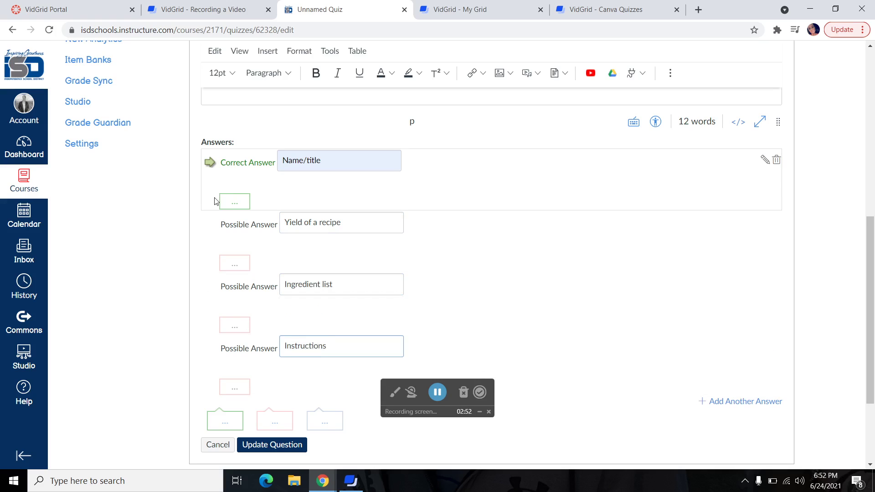
Step: Mark "Yield of a recipe", "Ingredient list" and "Instructions" as correct answers too
left_click(210, 227)
left_click(211, 288)
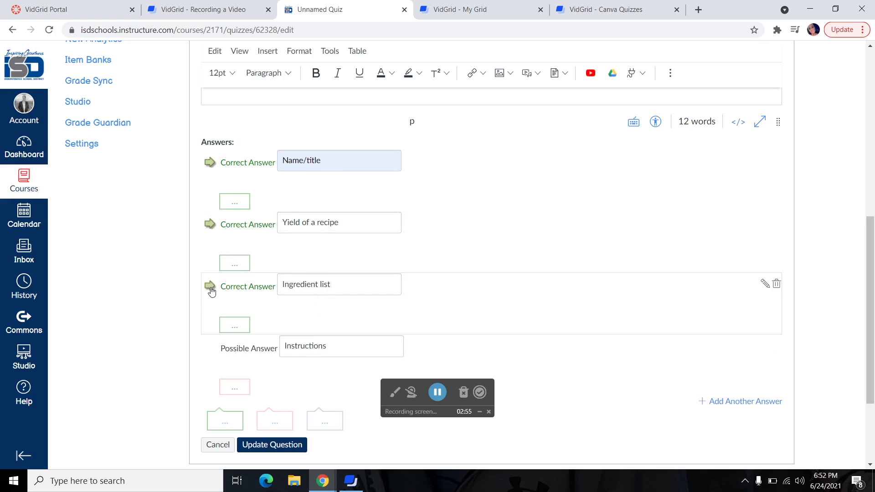
left_click(210, 349)
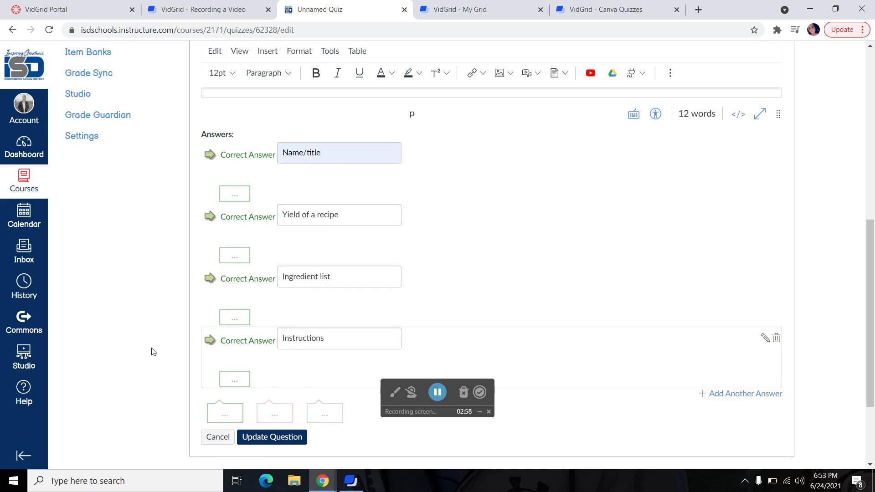
Step: Save the finished multiple-answers question and add another blank question to the quiz
scroll(153, 351, "down", 3)
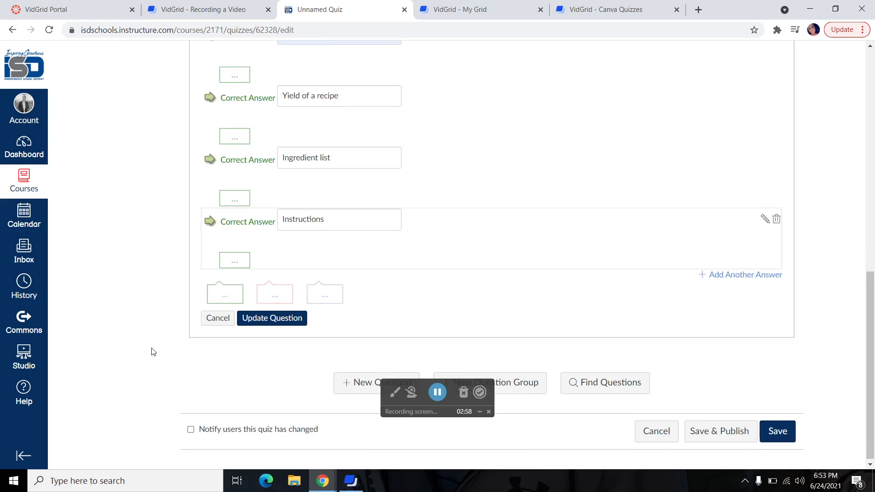
left_click(370, 382)
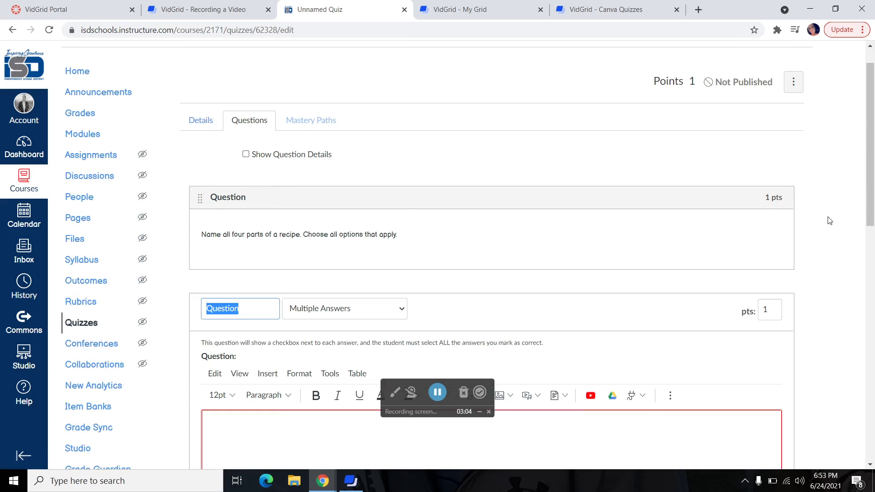
Step: Discard the blank second question, then save and publish the quiz
scroll(830, 221, "down", 5)
scroll(829, 221, "down", 2)
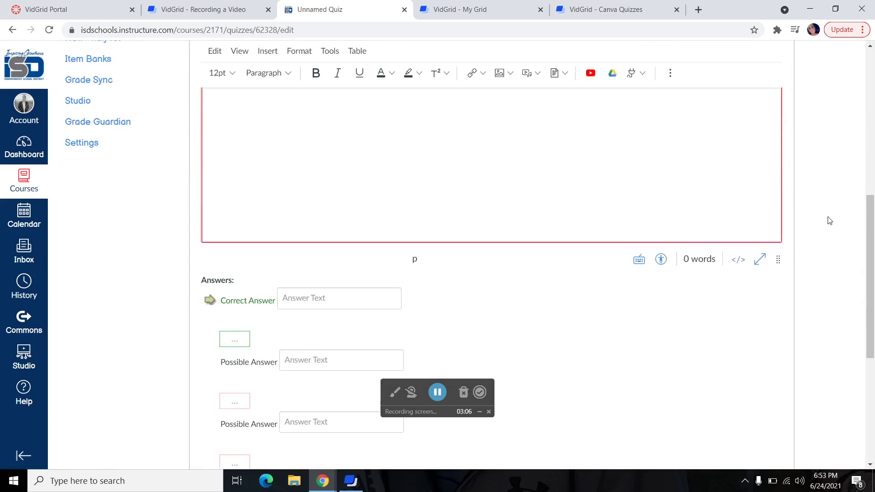
scroll(829, 220, "down", 4)
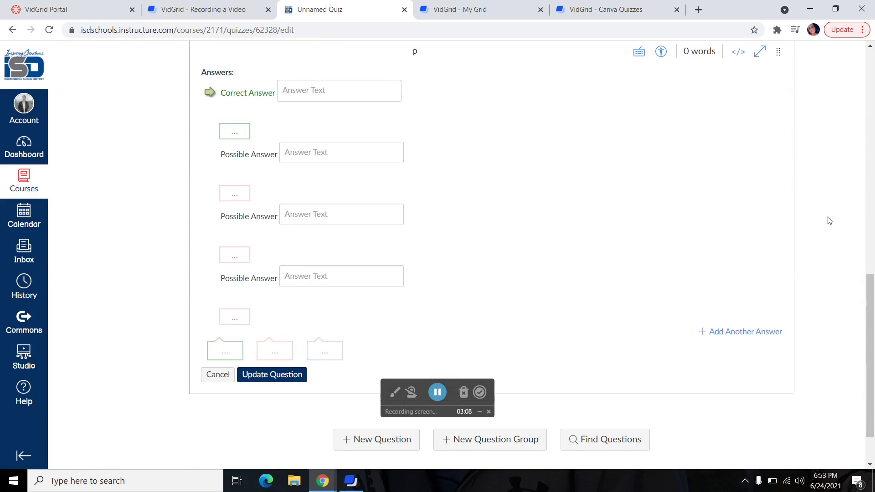
scroll(670, 350, "down", 1)
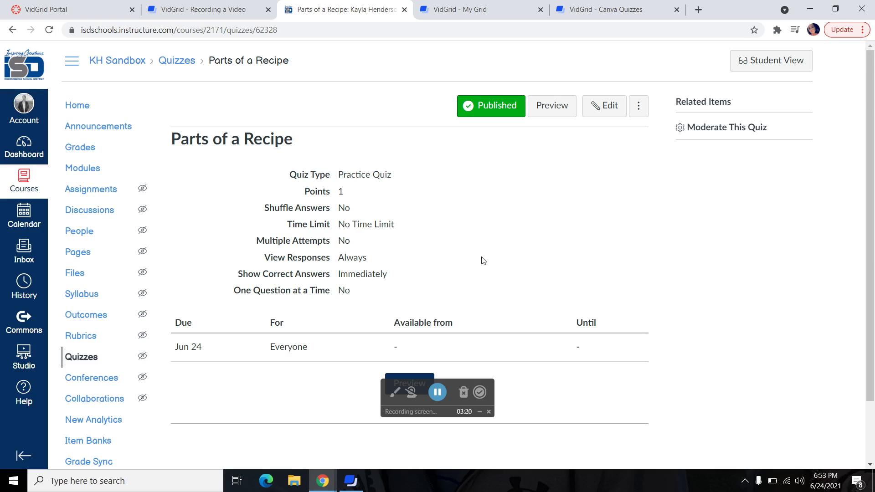
Step: Examine the unpublished "Unnamed Quiz" due Jun 24 from the course's quiz list and return to the list
left_click(81, 357)
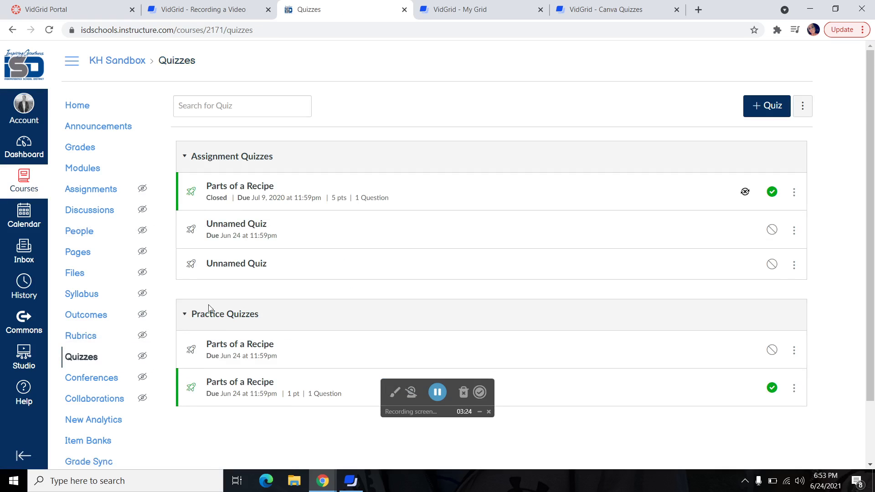
left_click(256, 265)
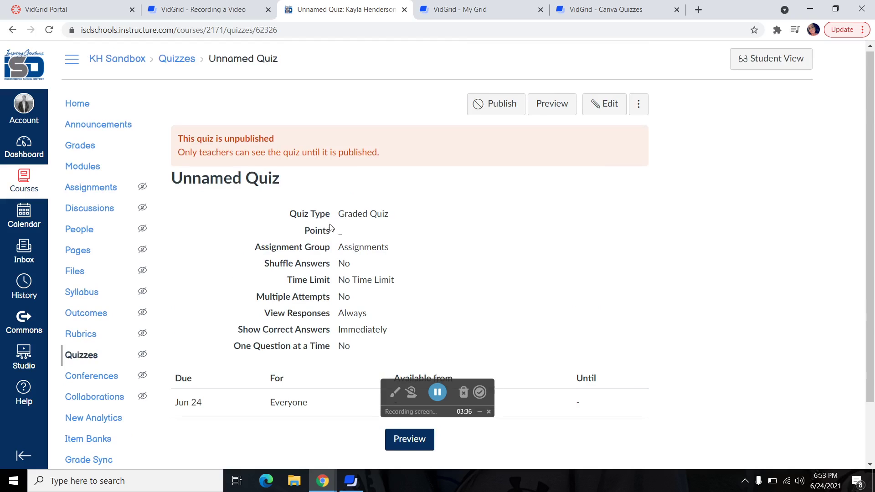
left_click(85, 360)
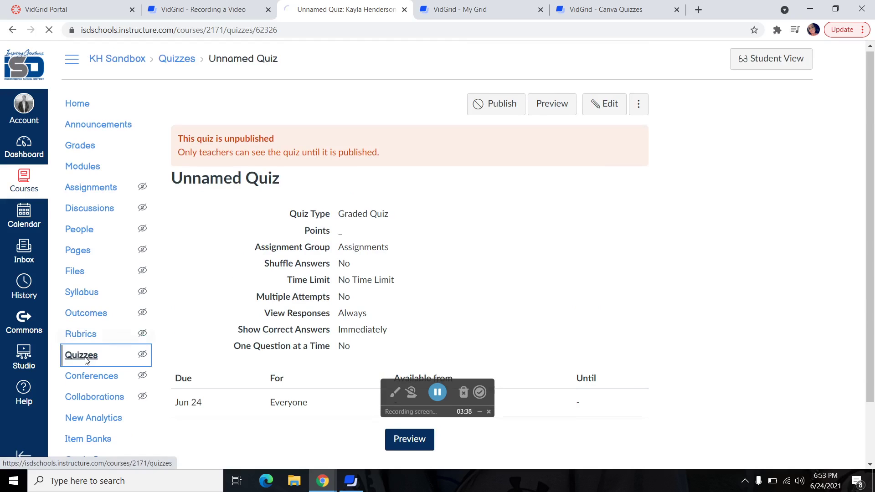